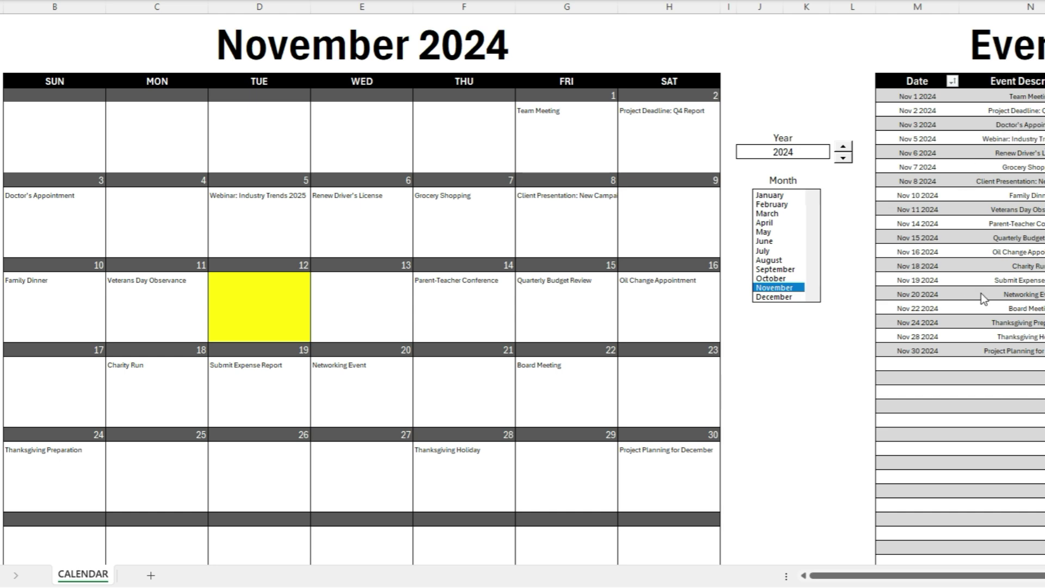
Step: Browse October and November, step the year to 2023, then return to November 2024
{"action": "left_click", "coordinate": [771, 278]}
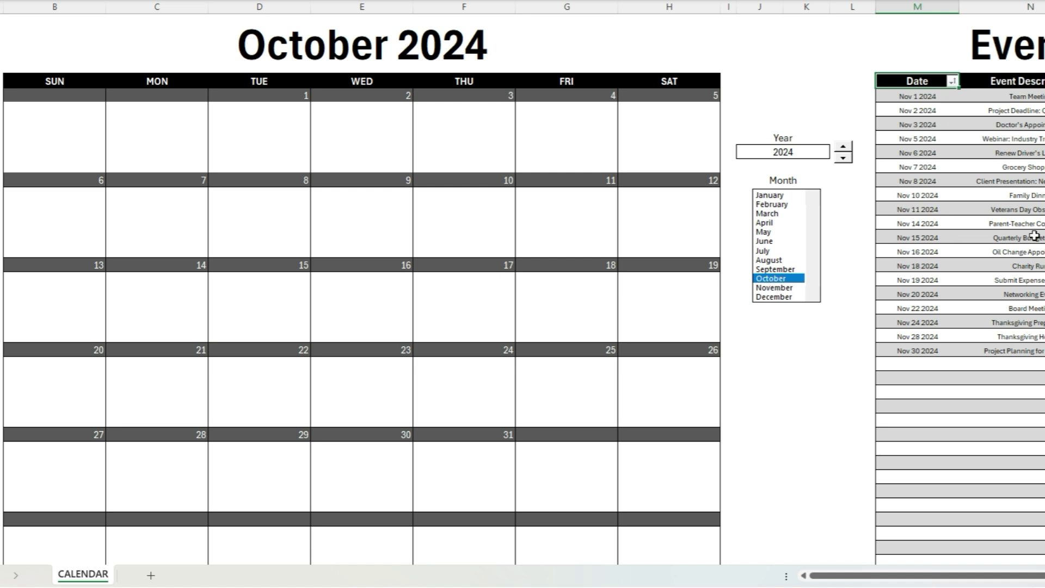
{"action": "left_click", "coordinate": [777, 290]}
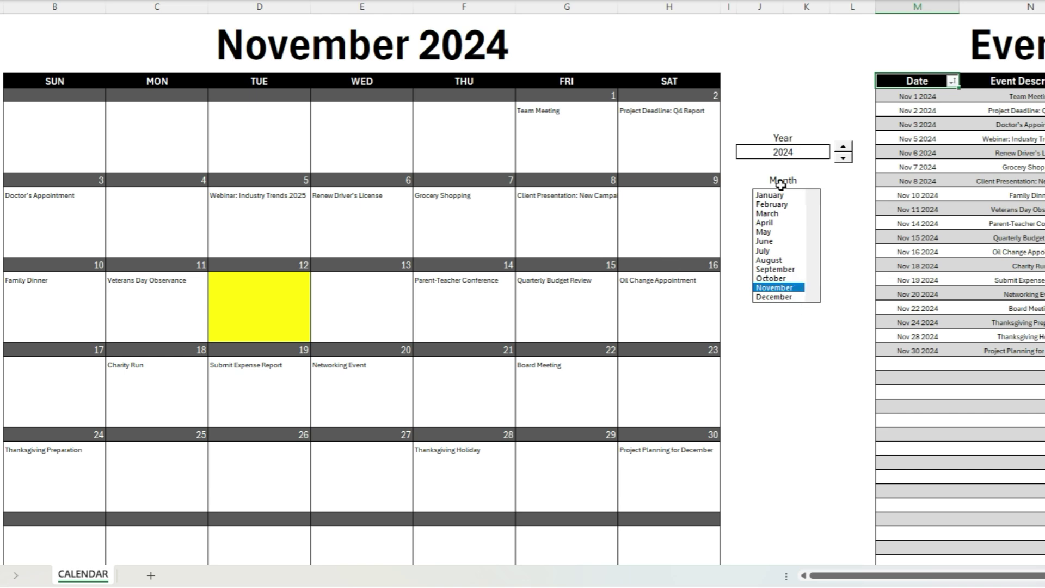
{"action": "left_click", "coordinate": [844, 158]}
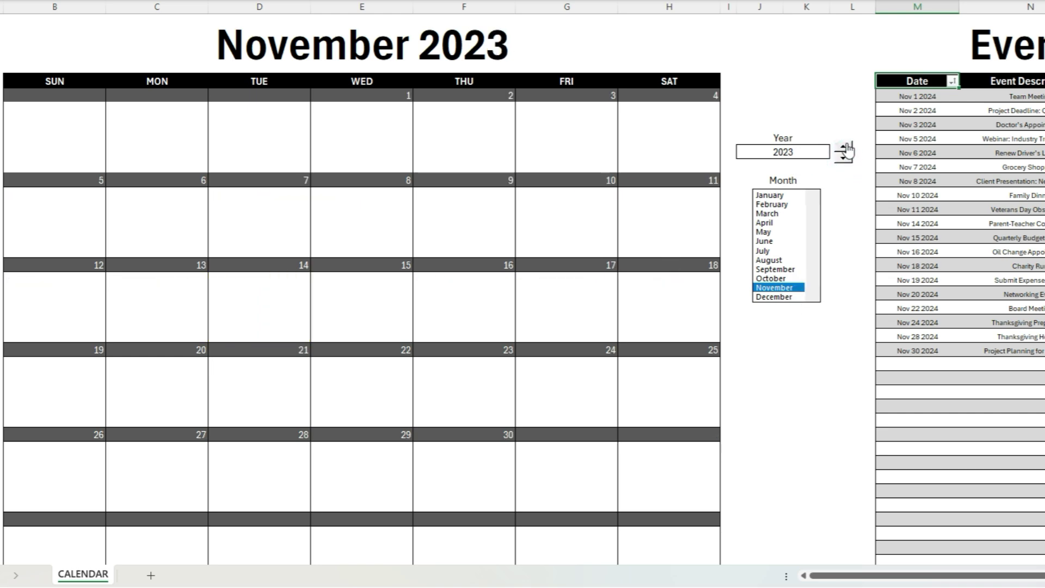
{"action": "left_click", "coordinate": [844, 147]}
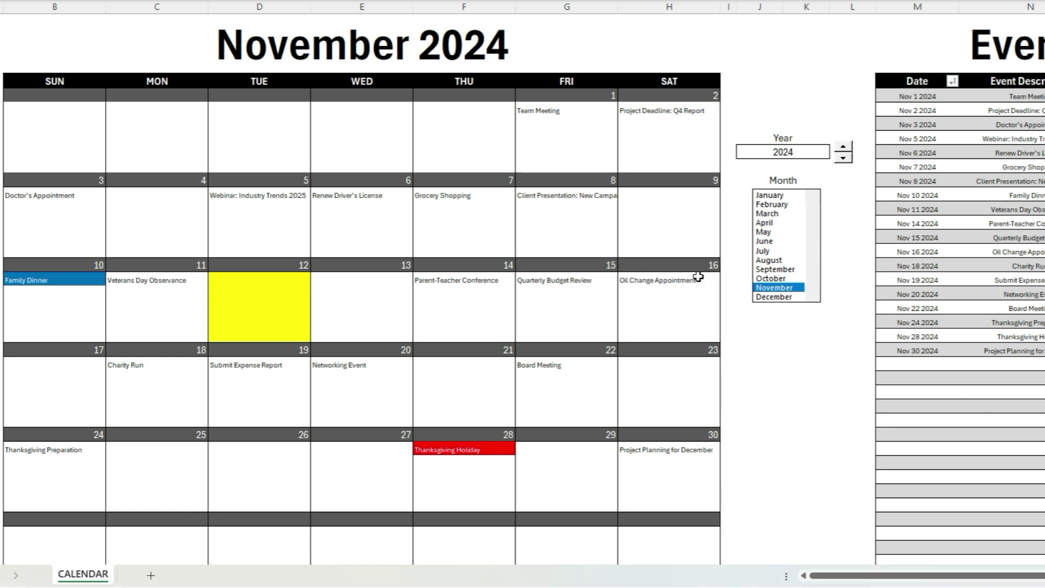
Step: Change the Submit Expense Report date from Nov 19 2024 to nov 18 2024
{"action": "left_click", "coordinate": [934, 280]}
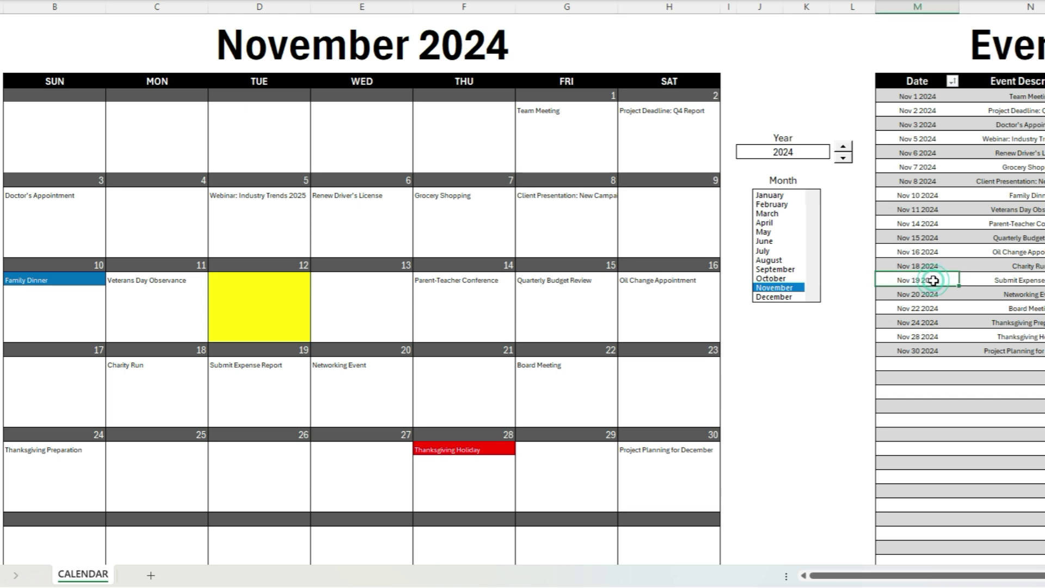
{"action": "type", "text": "nov 18 2024"}
{"action": "key", "text": "Return"}
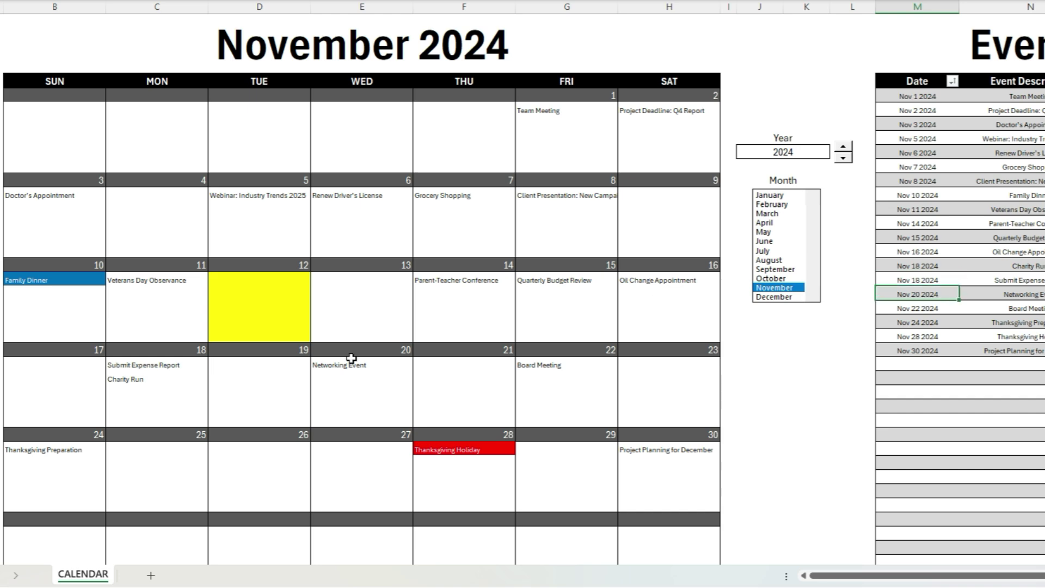
Step: Inspect the 18th's calendar cells, then select the yellow event block for the 12th
{"action": "left_click", "coordinate": [141, 406]}
{"action": "left_click", "coordinate": [140, 416]}
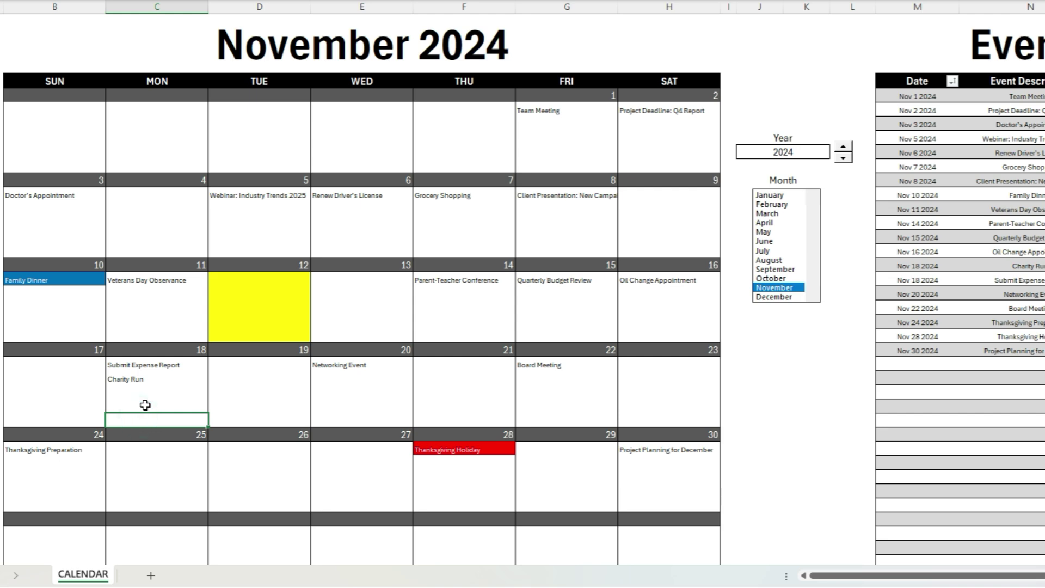
{"action": "left_click", "coordinate": [155, 368]}
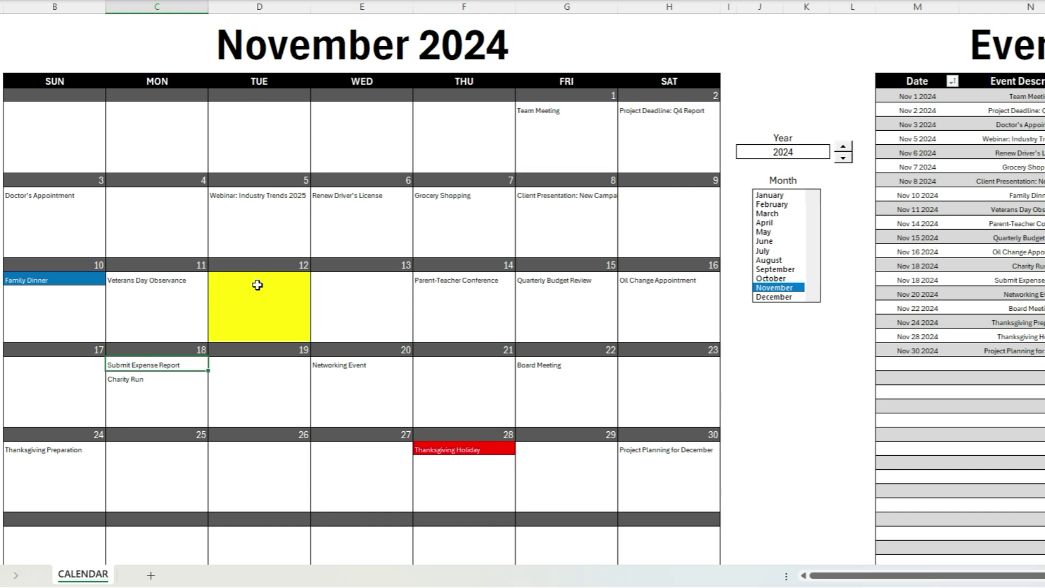
{"action": "left_click_drag", "start_coordinate": [258, 285], "coordinate": [252, 331]}
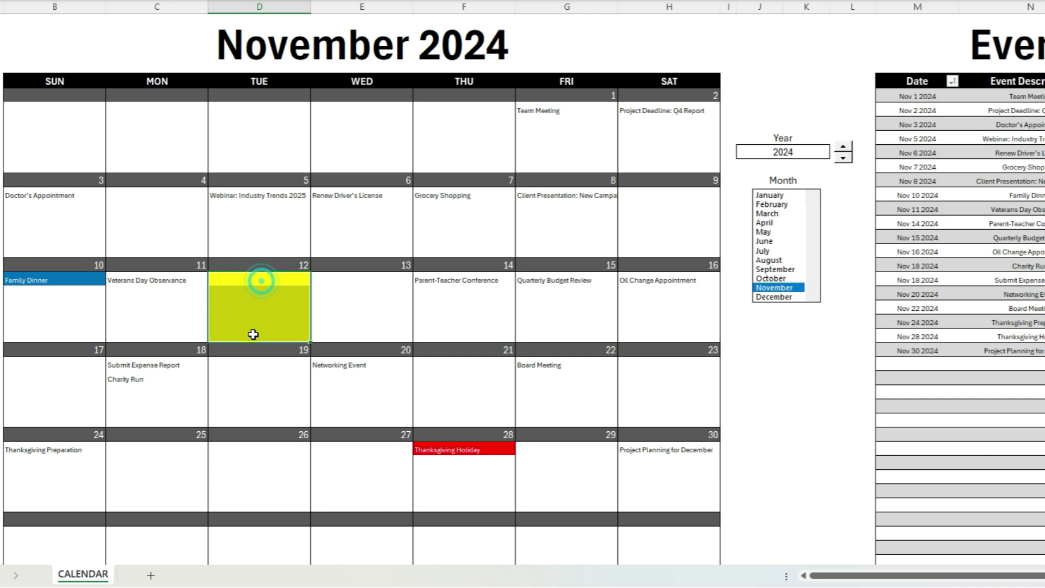
{"action": "left_click", "coordinate": [253, 334]}
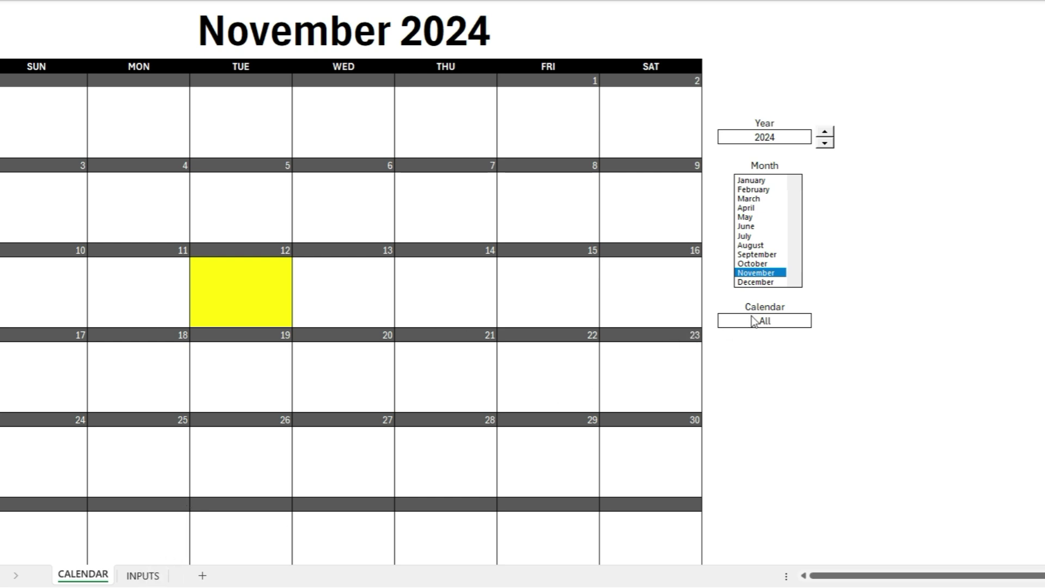
Step: View the Calendar filter's All, Personal and Work choices, keep All, and go to INPUTS
{"action": "left_click", "coordinate": [782, 322]}
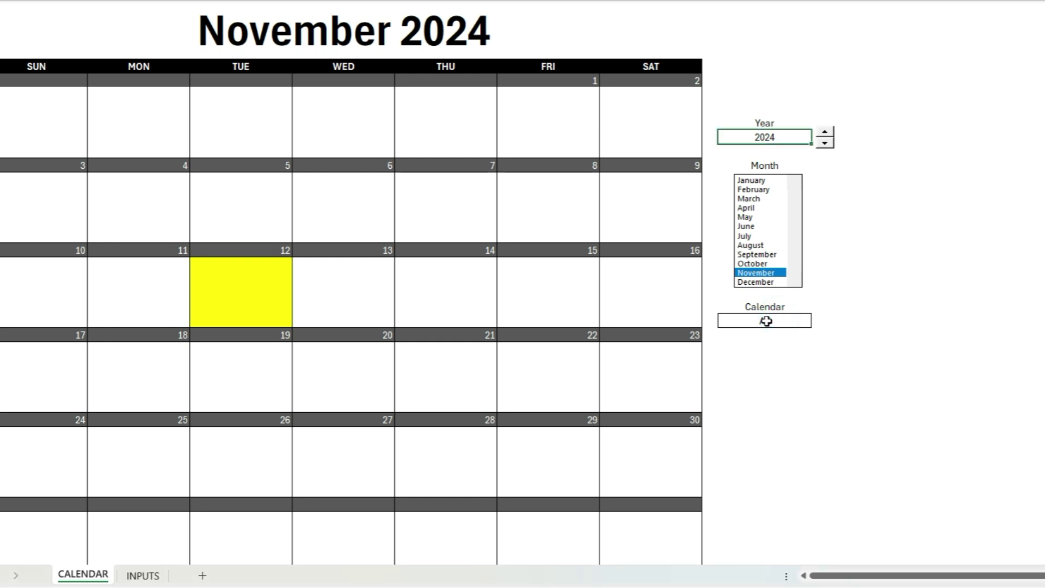
{"action": "left_click", "coordinate": [783, 320]}
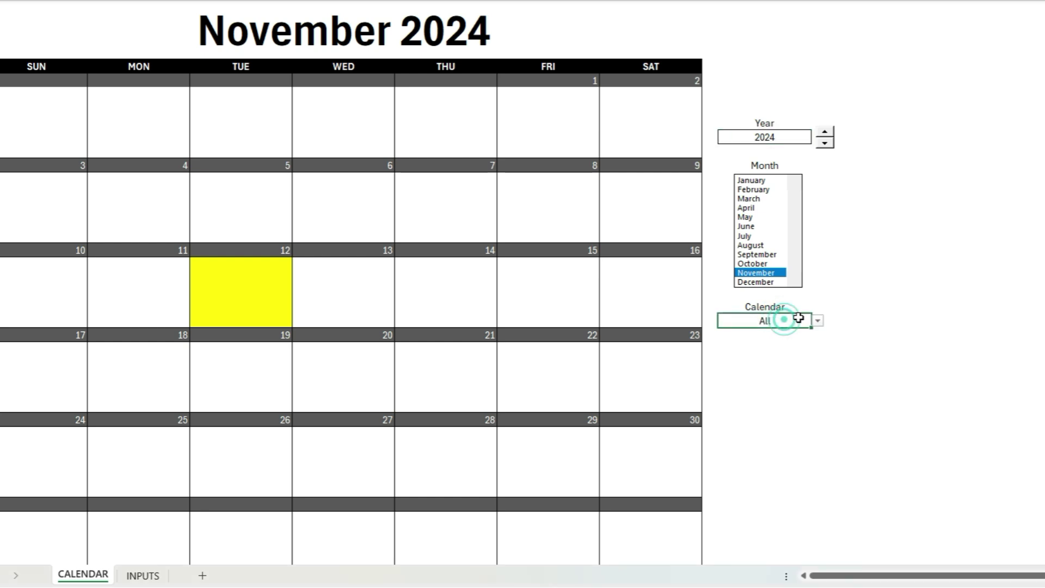
{"action": "left_click", "coordinate": [817, 321]}
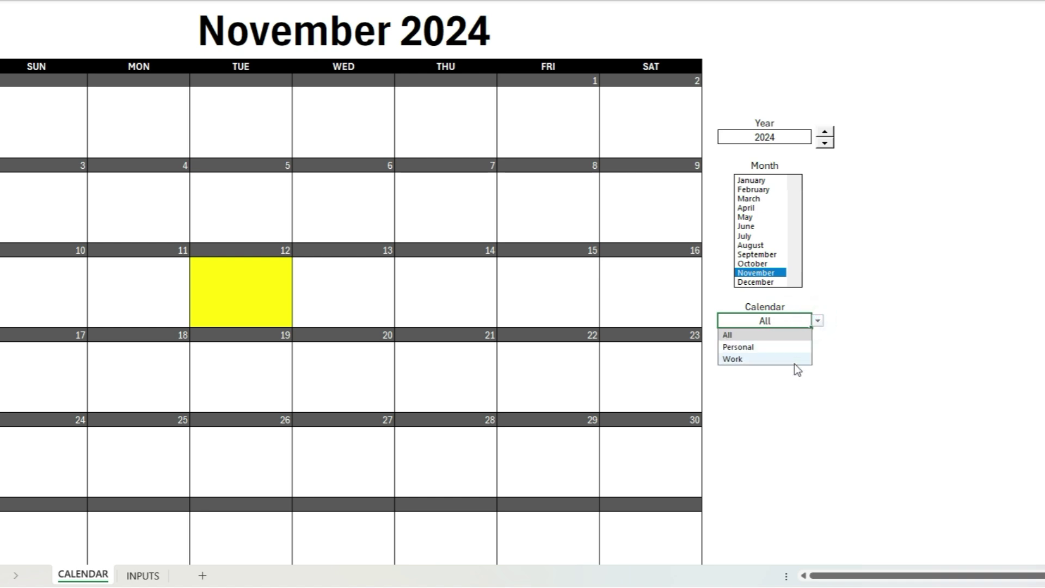
{"action": "left_click", "coordinate": [801, 322]}
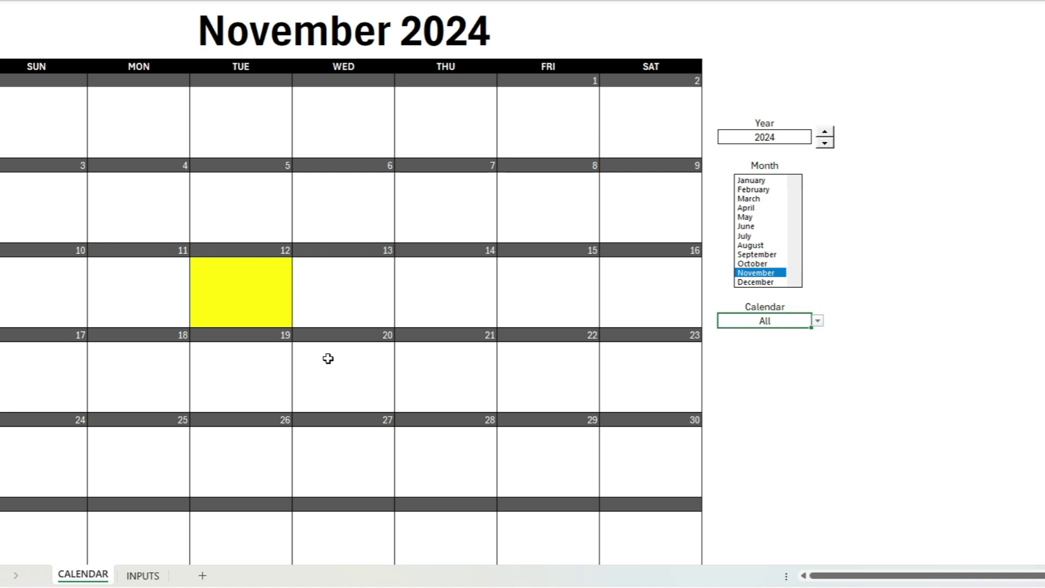
{"action": "left_click", "coordinate": [142, 577]}
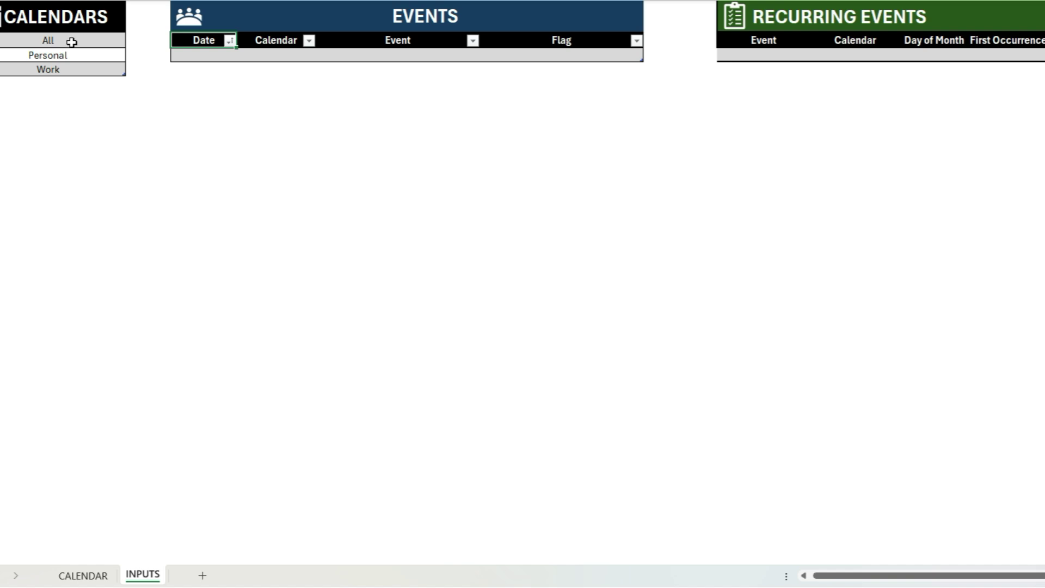
Step: Enter Family in the Calendars table below Work
{"action": "left_click", "coordinate": [58, 80]}
{"action": "double_click", "coordinate": [58, 80]}
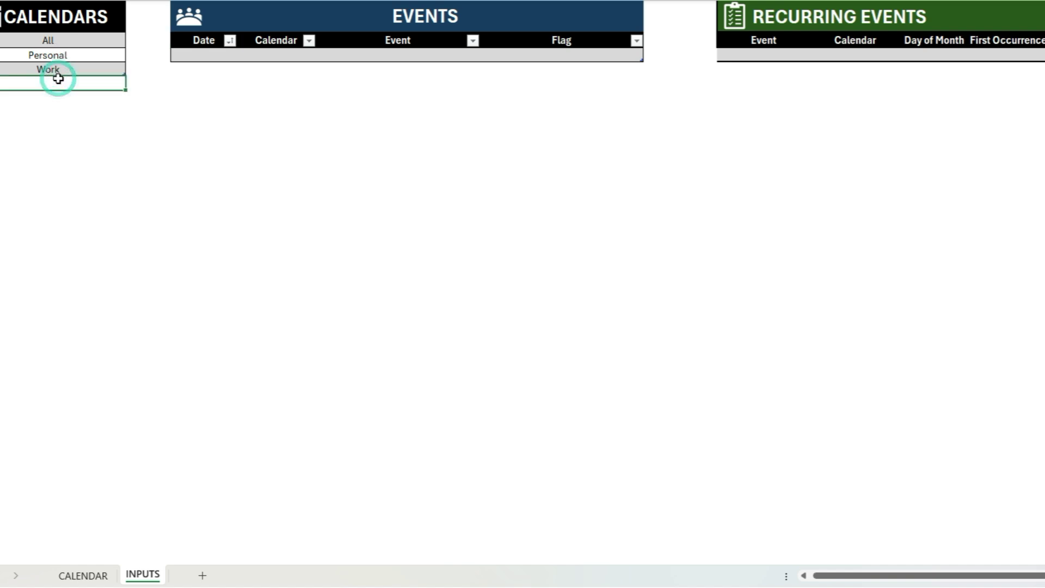
{"action": "type", "text": "Family"}
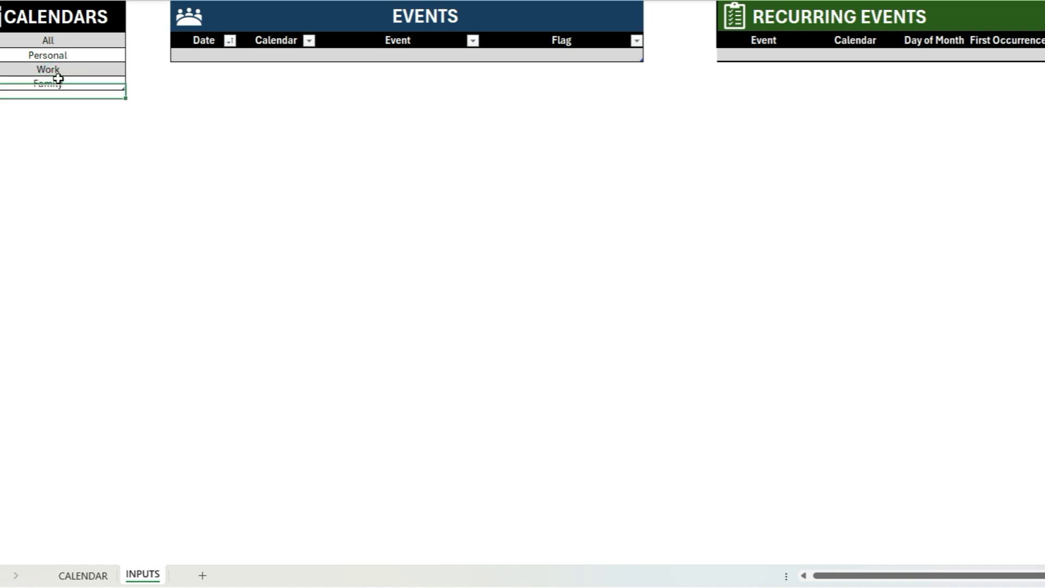
{"action": "key", "text": "Return"}
{"action": "left_click", "coordinate": [70, 81]}
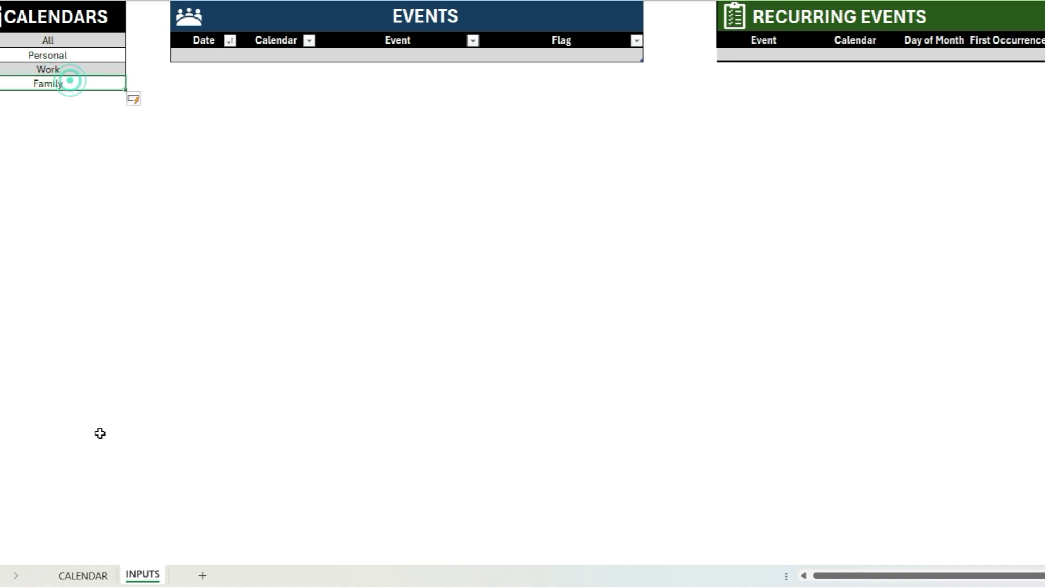
Step: Check that Family appears in the CALENDAR filter and the Events table's calendar list
{"action": "left_click", "coordinate": [83, 575]}
{"action": "left_click", "coordinate": [817, 323]}
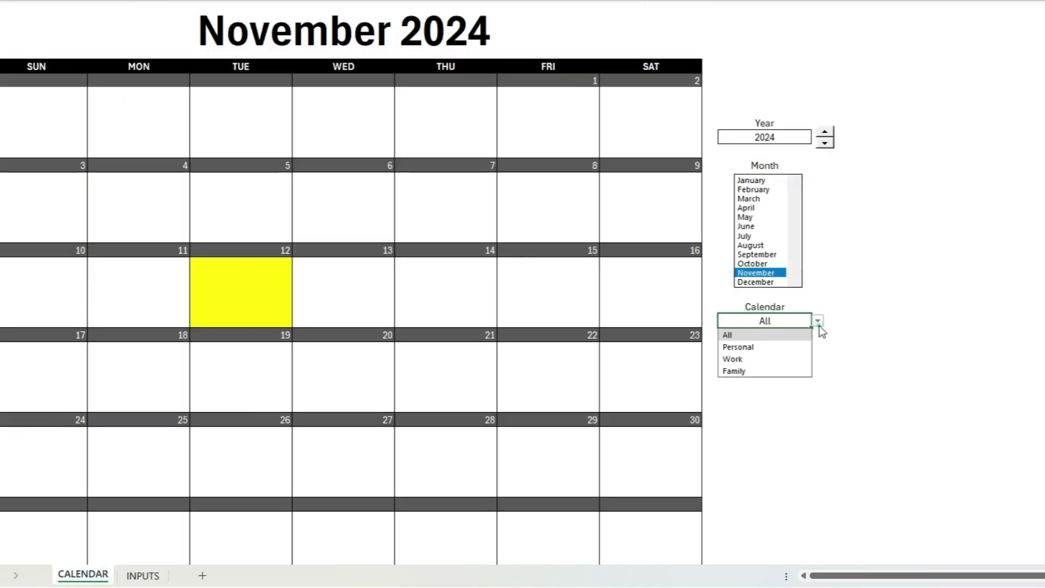
{"action": "left_click", "coordinate": [143, 576]}
{"action": "left_click", "coordinate": [442, 58]}
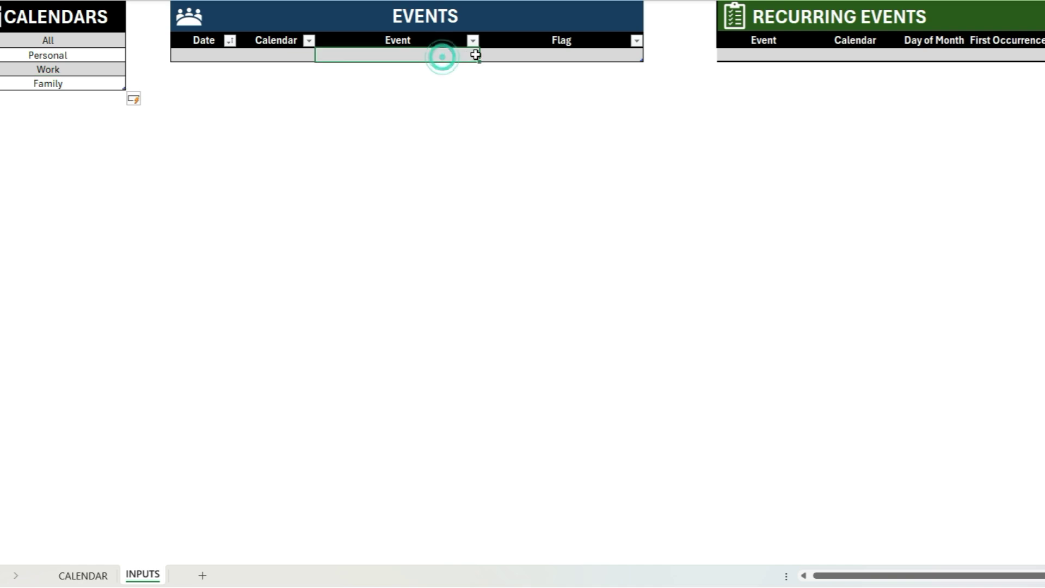
{"action": "left_click", "coordinate": [557, 56]}
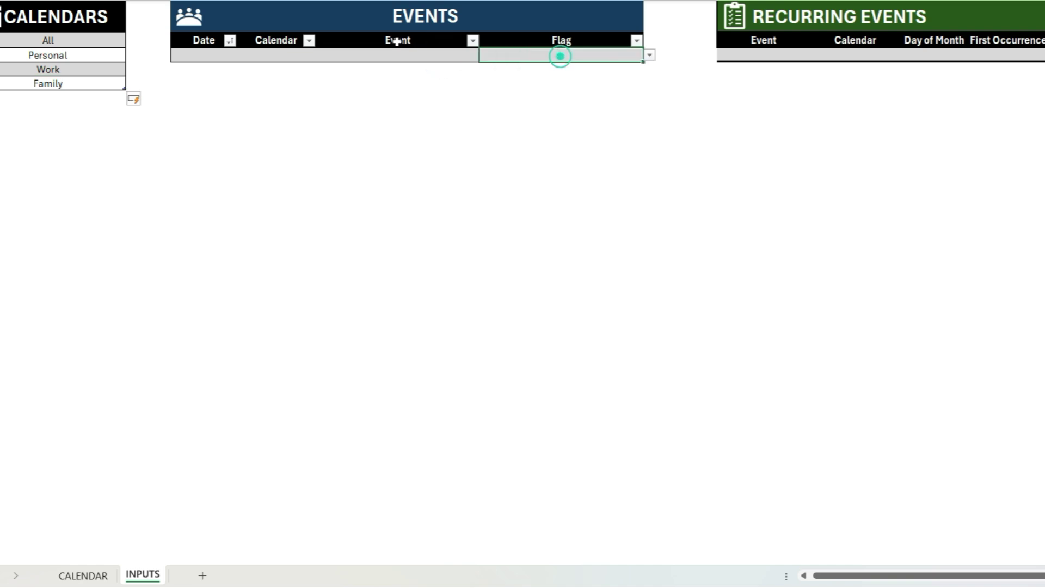
{"action": "left_click", "coordinate": [321, 54]}
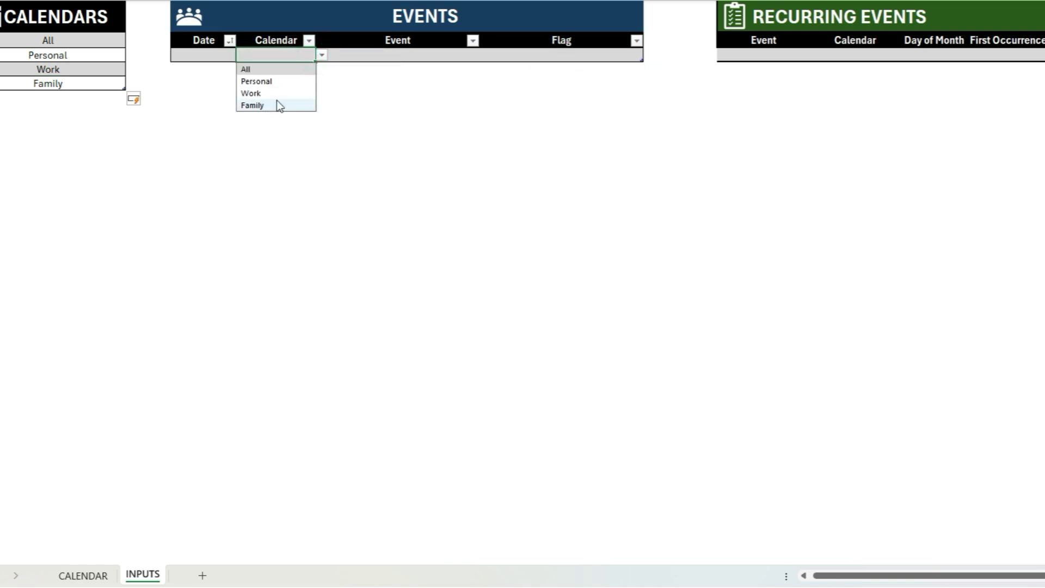
{"action": "left_click", "coordinate": [278, 56]}
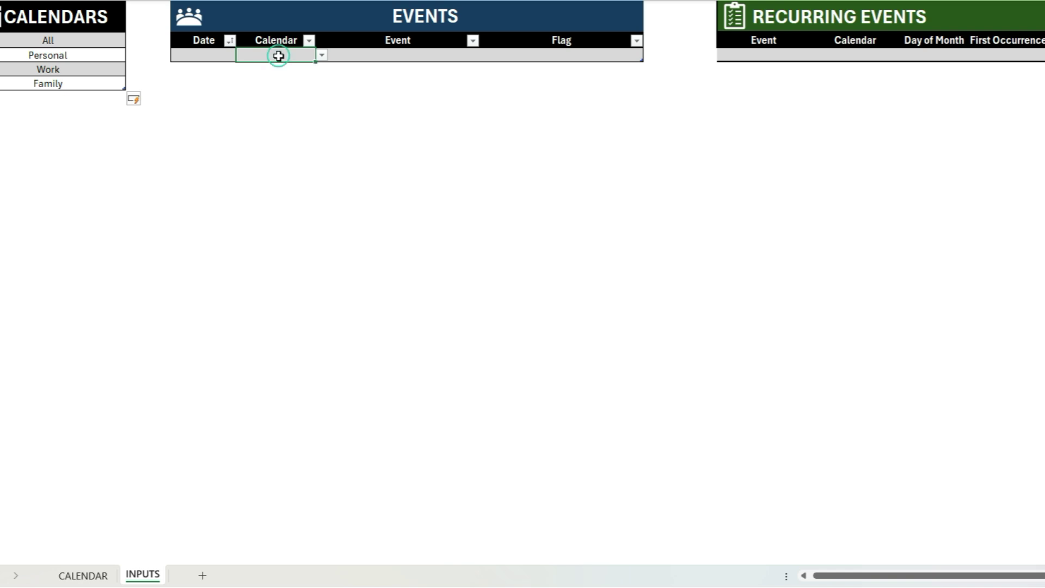
{"action": "left_click", "coordinate": [775, 54]}
Step: Add a Bill Payment recurring event on the Personal calendar with day of month 15
{"action": "scroll", "coordinate": [686, 110], "scroll_direction": "right", "scroll_amount": 5}
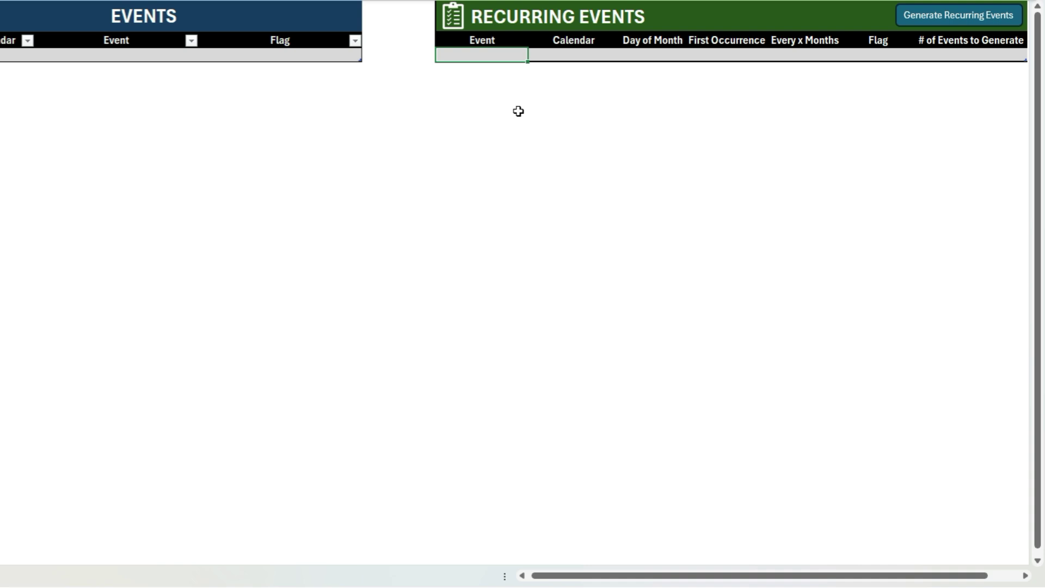
{"action": "type", "text": "Bill Payment"}
{"action": "key", "text": "Tab"}
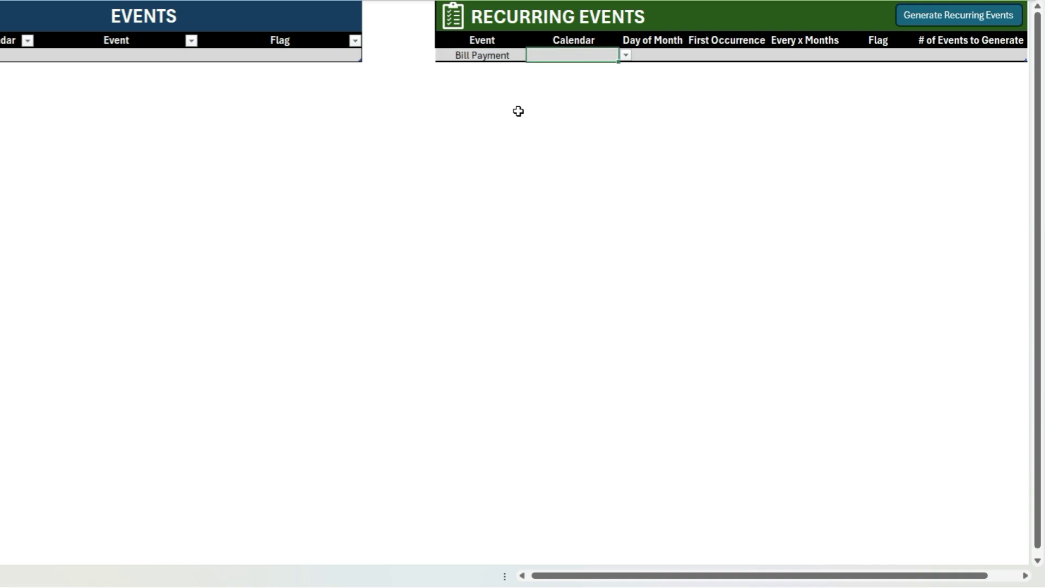
{"action": "left_click", "coordinate": [626, 55]}
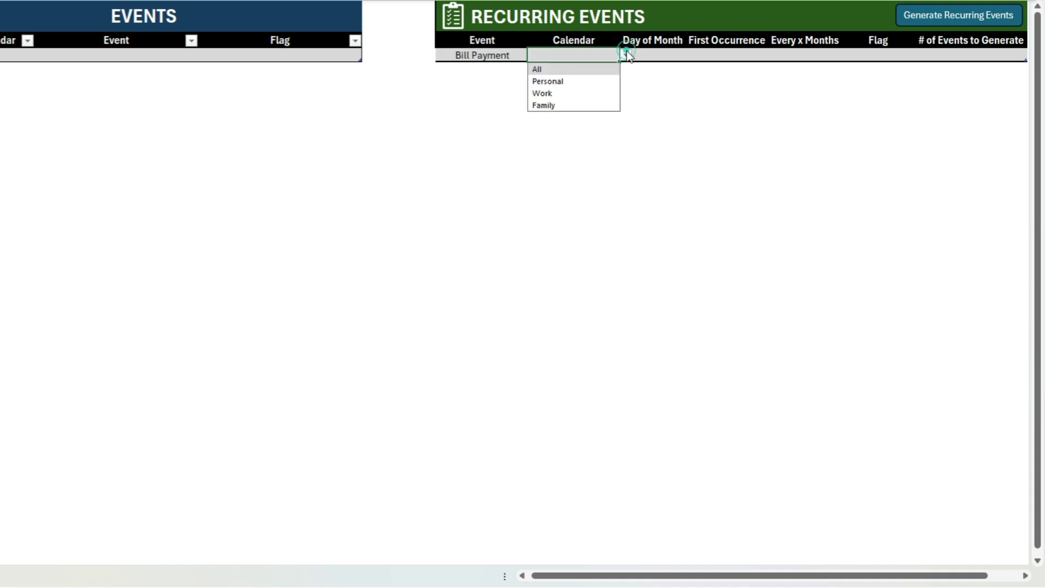
{"action": "left_click", "coordinate": [582, 82]}
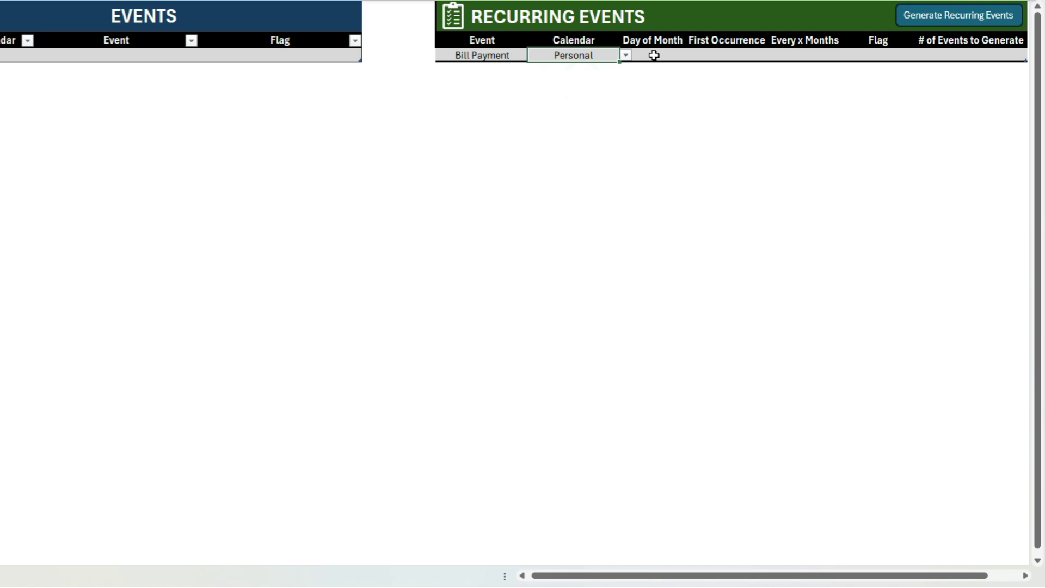
{"action": "left_click", "coordinate": [654, 55]}
{"action": "type", "text": "15"}
{"action": "key", "text": "Tab"}
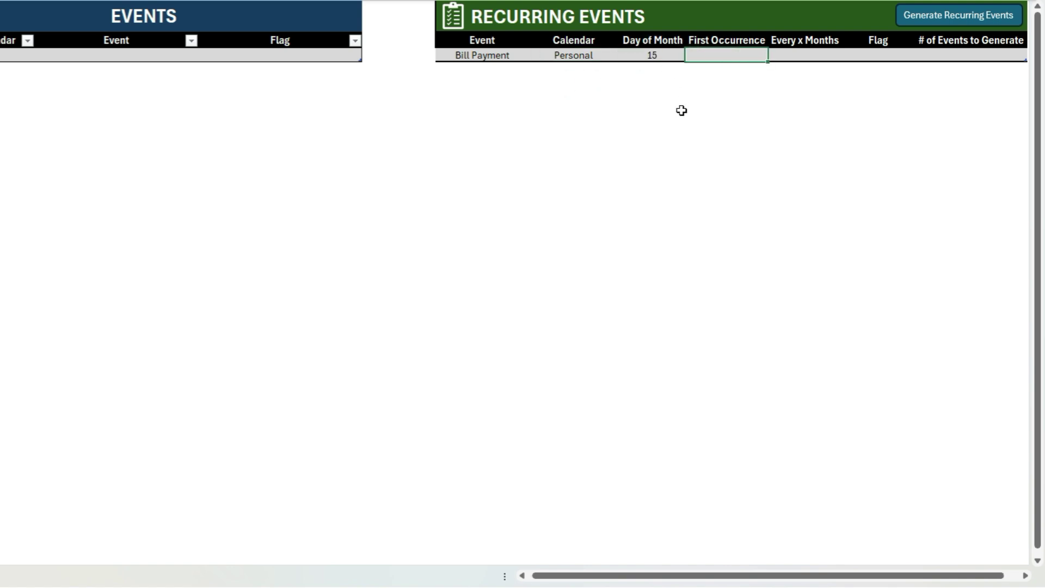
Step: Set it to start Jan 15 2025, repeat every 1 month, Black flag, 12 events
{"action": "type", "text": "jan 15, 2025"}
{"action": "key", "text": "Tab"}
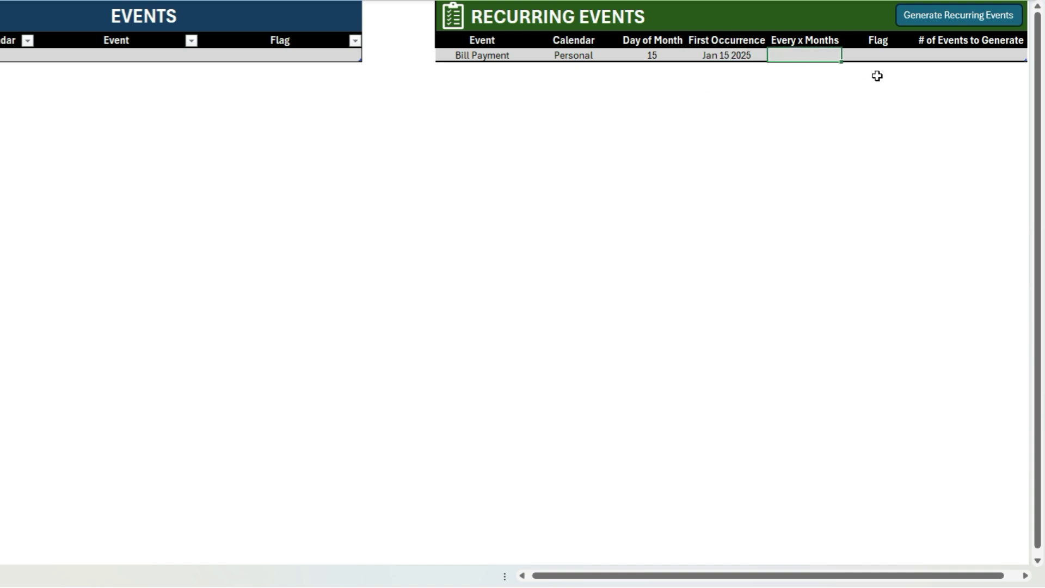
{"action": "type", "text": "1"}
{"action": "key", "text": "Tab"}
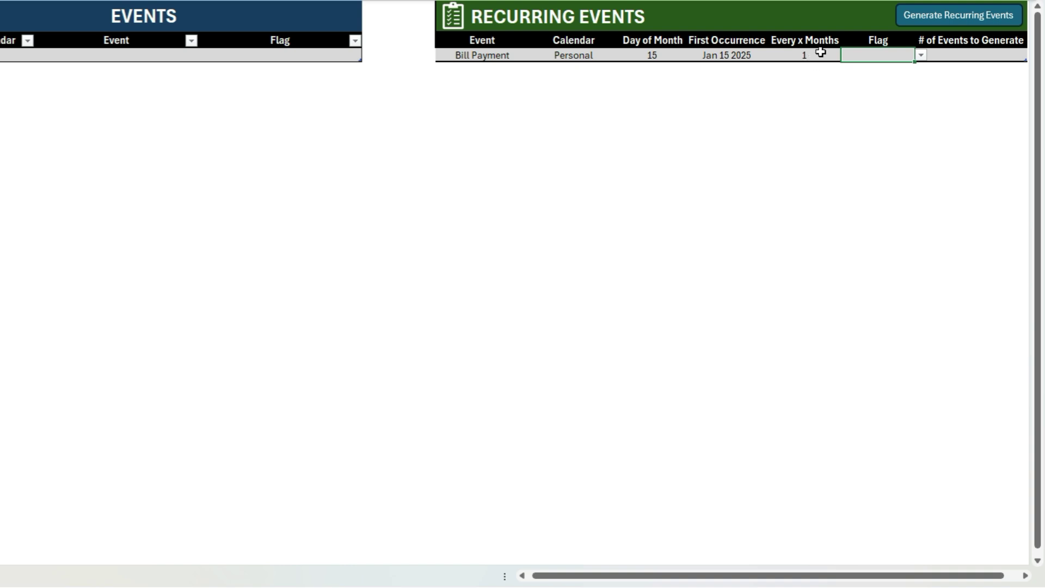
{"action": "left_click", "coordinate": [921, 55]}
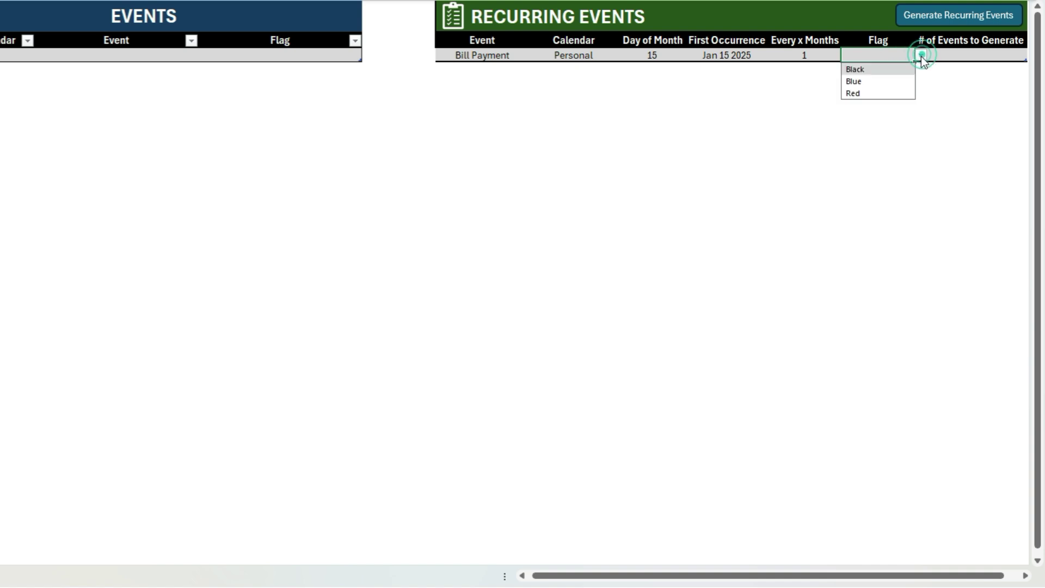
{"action": "left_click", "coordinate": [882, 69]}
{"action": "left_click", "coordinate": [950, 55]}
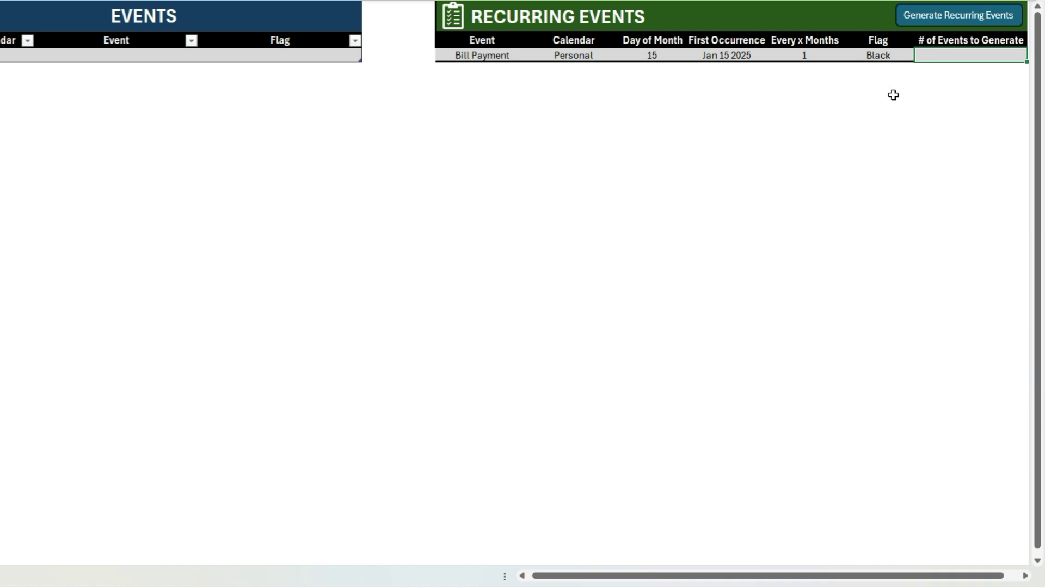
{"action": "type", "text": "12"}
{"action": "left_click", "coordinate": [893, 96]}
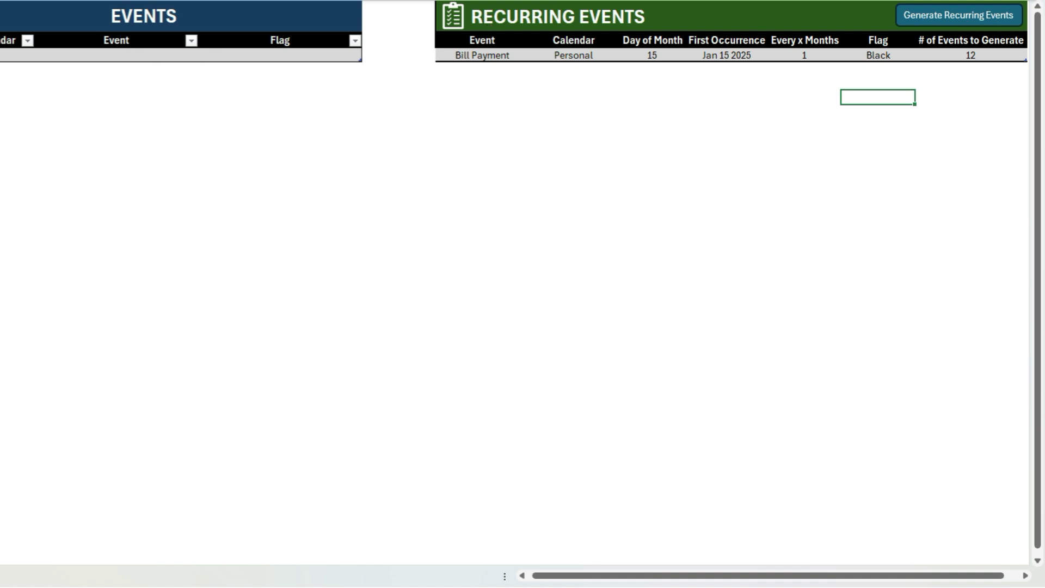
Step: Generate the 12 Bill Payment events and dismiss the 'Dates generated successfully' message
{"action": "left_click", "coordinate": [963, 21]}
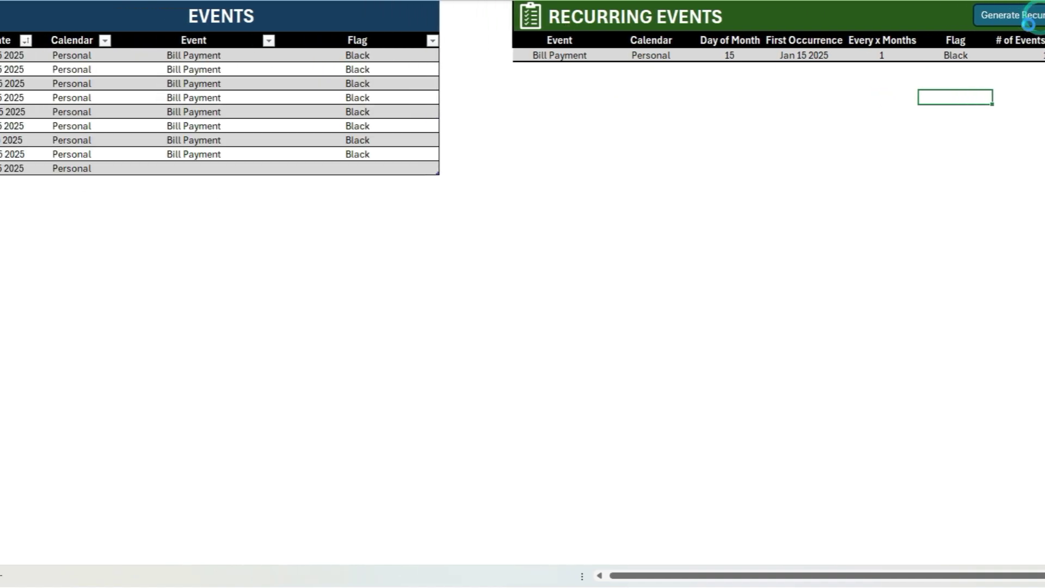
{"action": "left_click", "coordinate": [546, 287]}
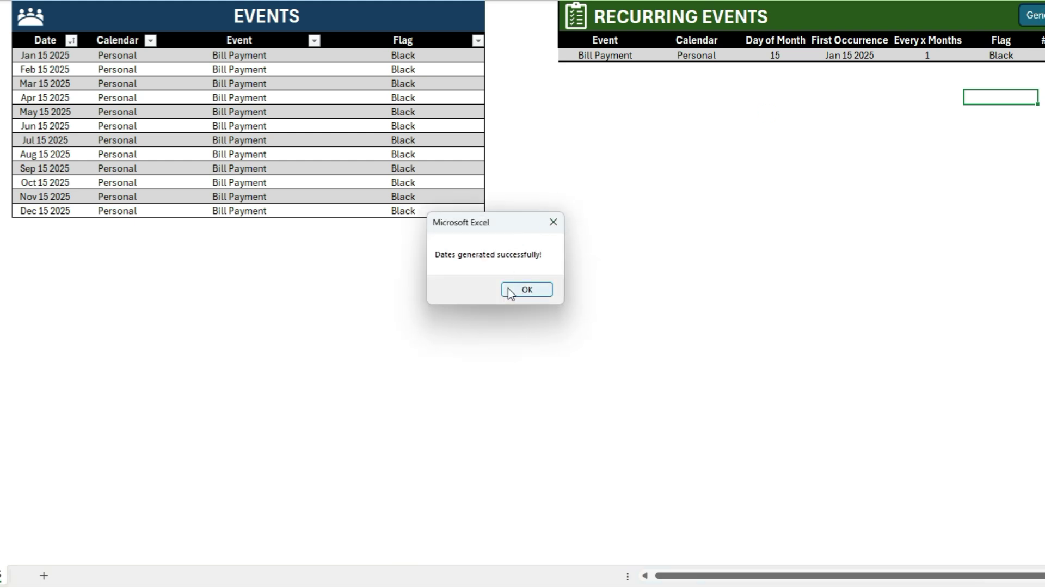
{"action": "left_click", "coordinate": [508, 287]}
{"action": "left_click", "coordinate": [1040, 55]}
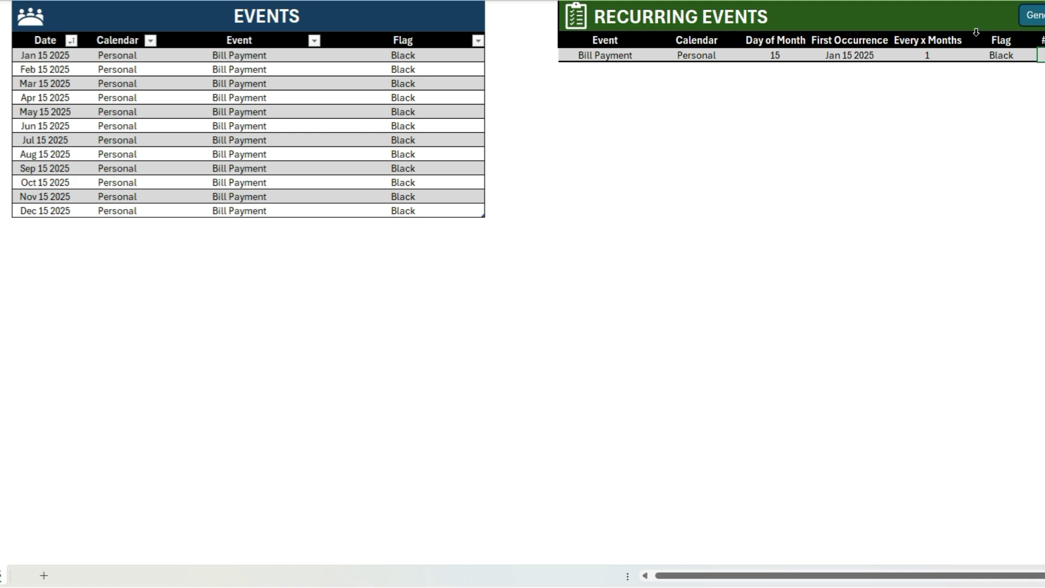
Step: Show the February 2025 calendar on the CALENDAR sheet
{"action": "left_click", "coordinate": [112, 574]}
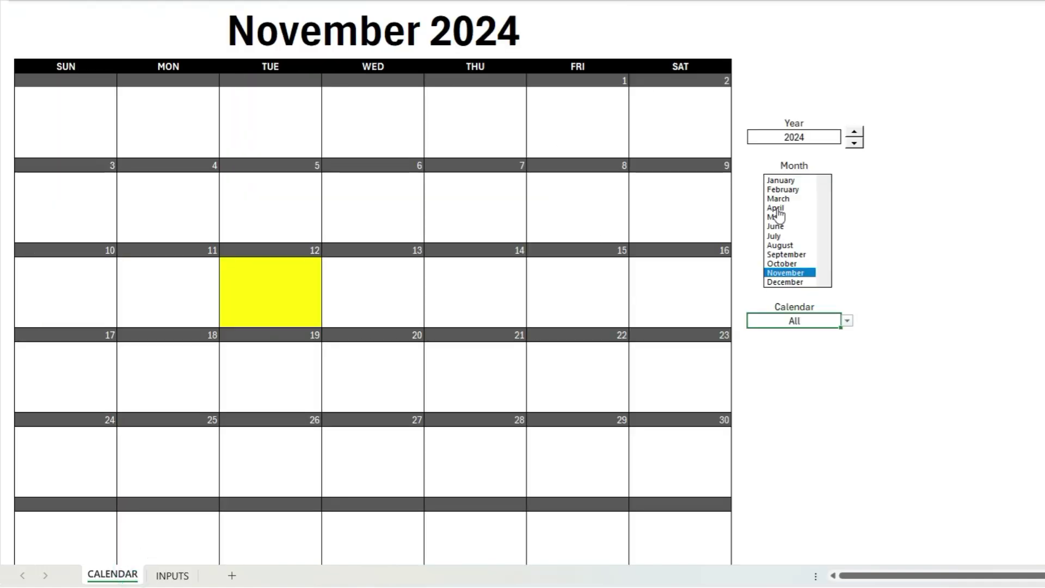
{"action": "left_click", "coordinate": [783, 180]}
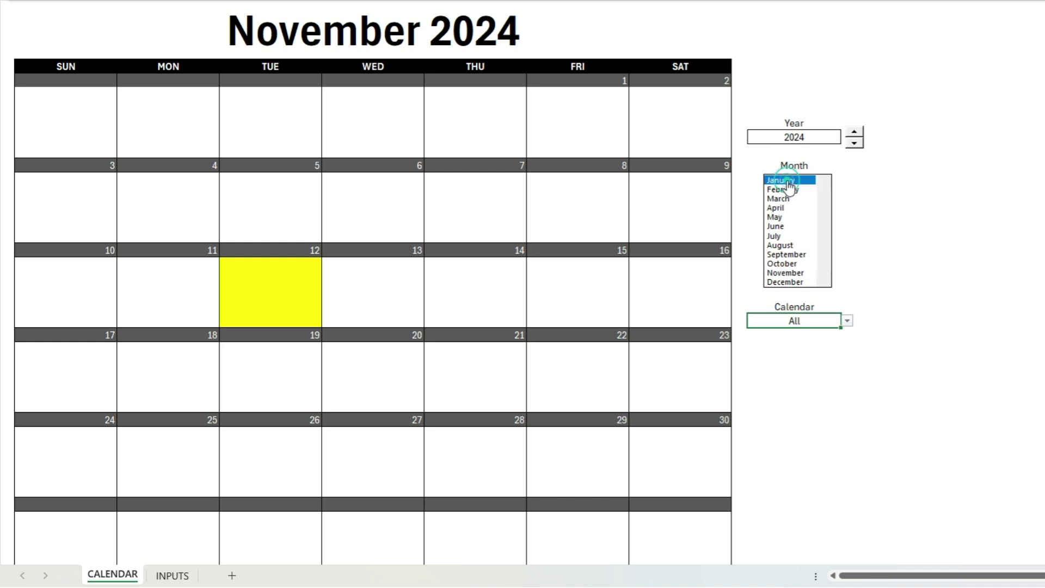
{"action": "left_click", "coordinate": [854, 132]}
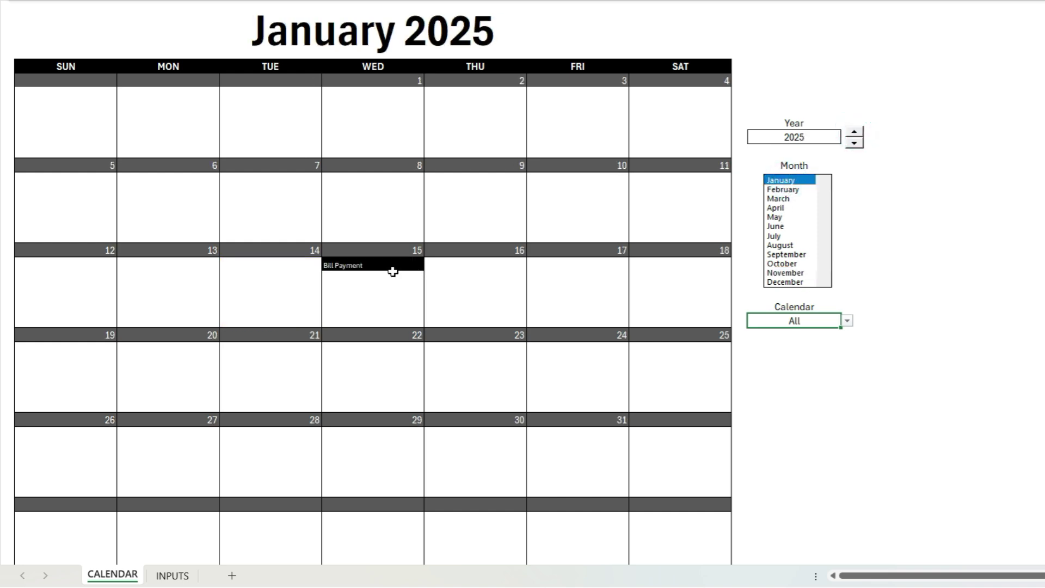
{"action": "left_click", "coordinate": [797, 190]}
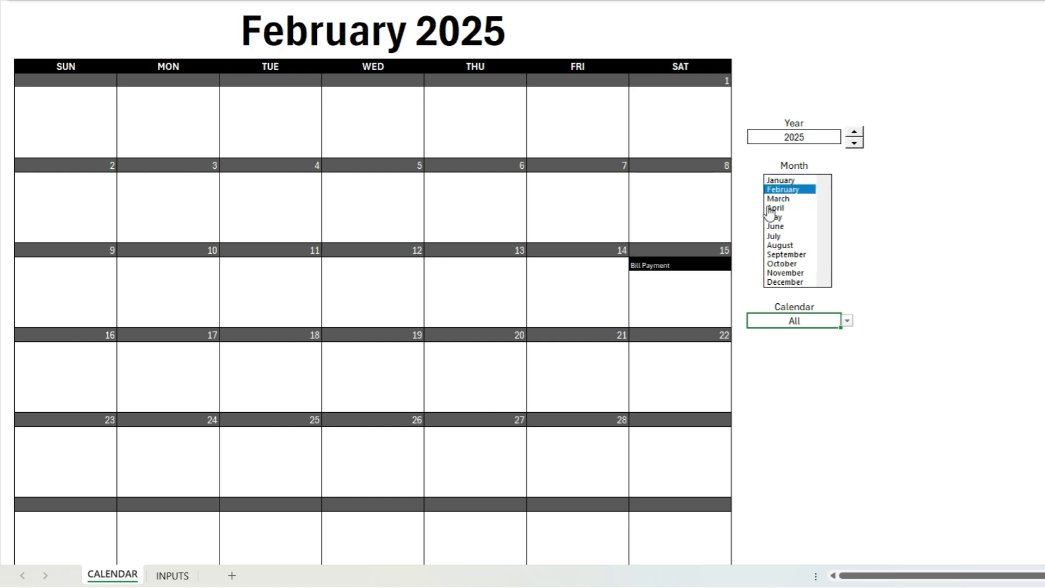
Step: Filter the calendar to Work, then Personal, then back to All
{"action": "left_click", "coordinate": [844, 323]}
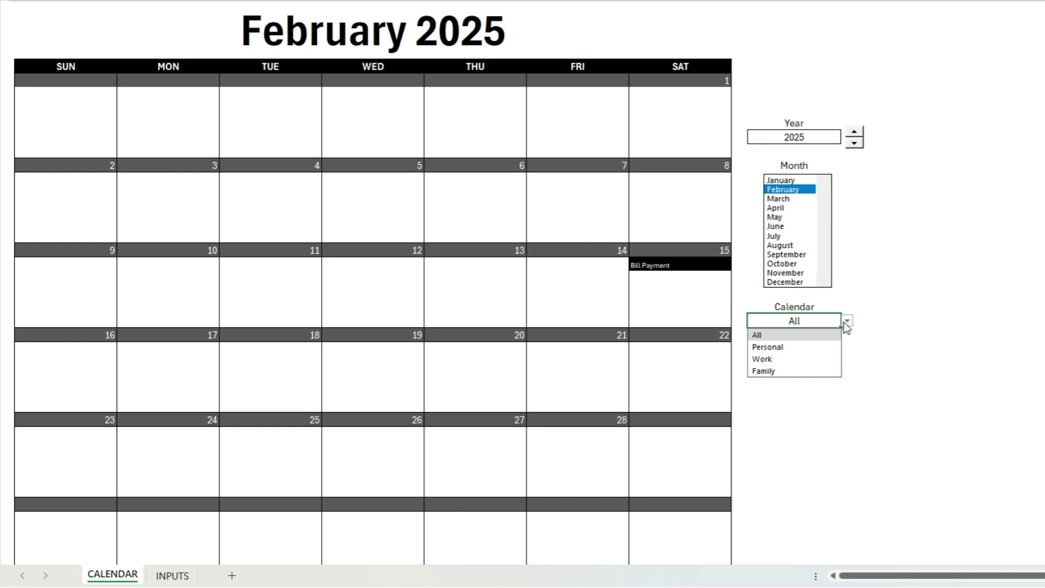
{"action": "left_click", "coordinate": [793, 358]}
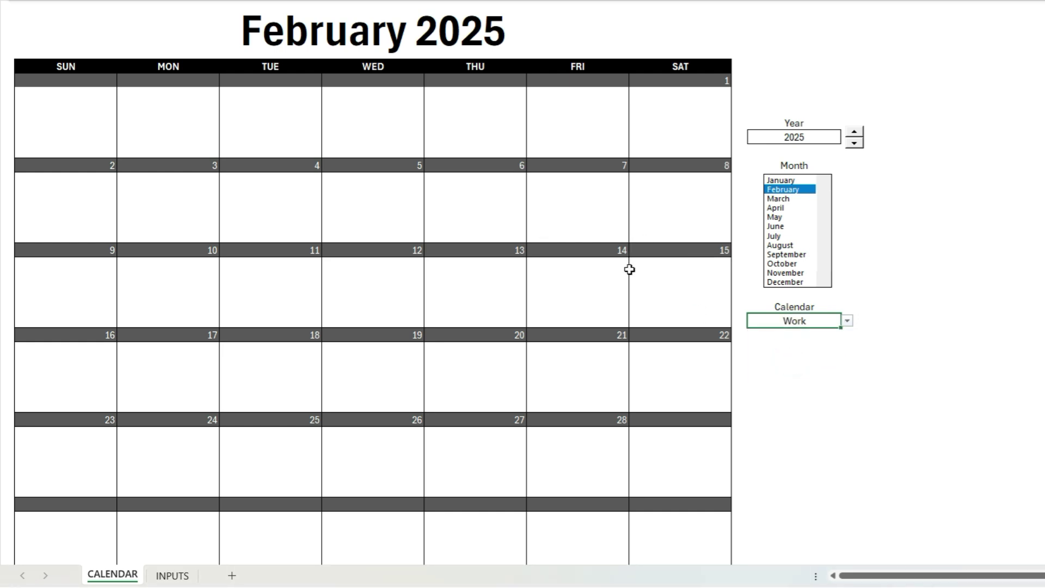
{"action": "left_click", "coordinate": [847, 321]}
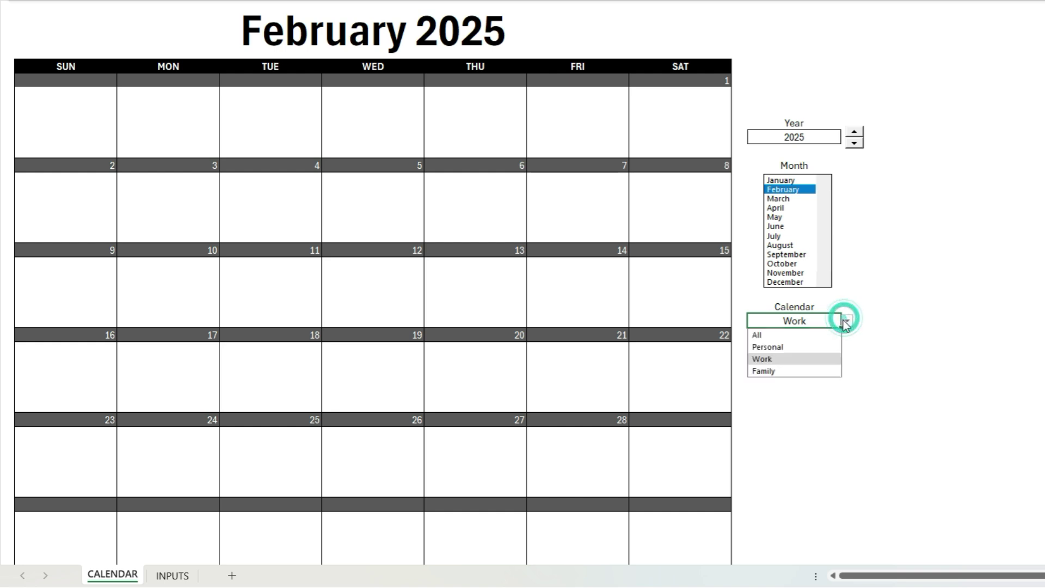
{"action": "left_click", "coordinate": [780, 351]}
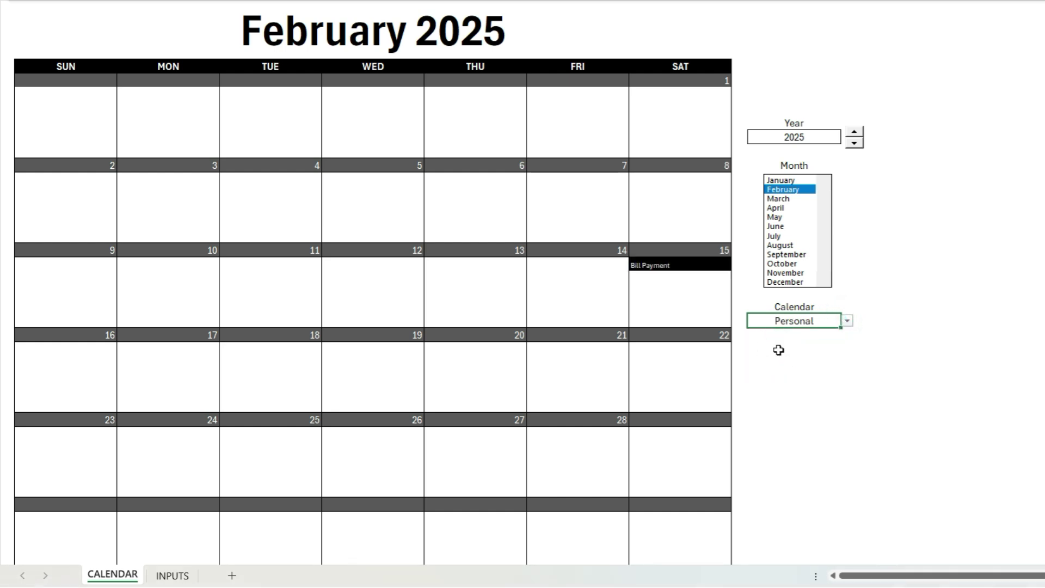
{"action": "left_click", "coordinate": [846, 322]}
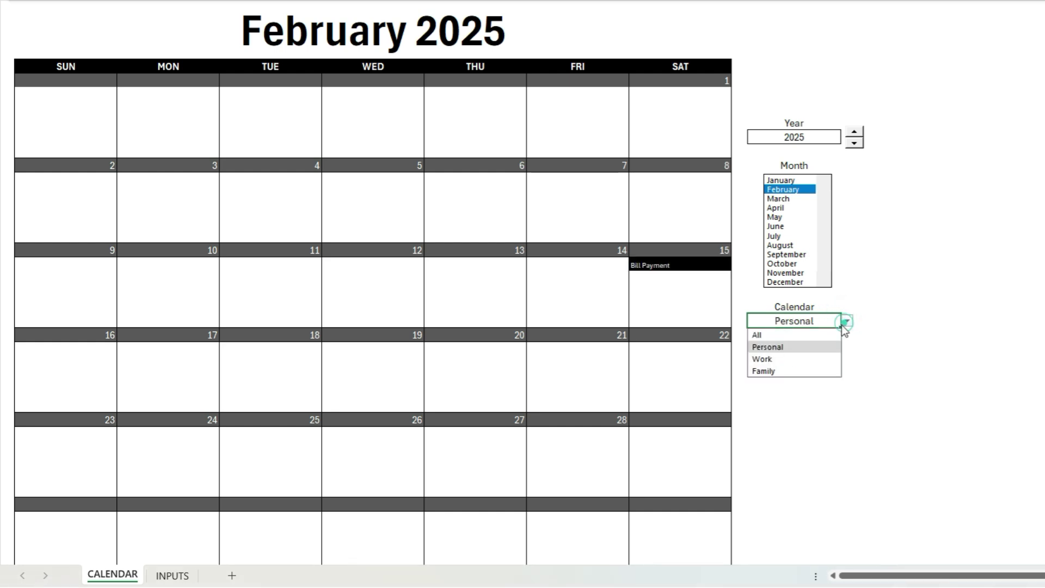
{"action": "left_click", "coordinate": [801, 337]}
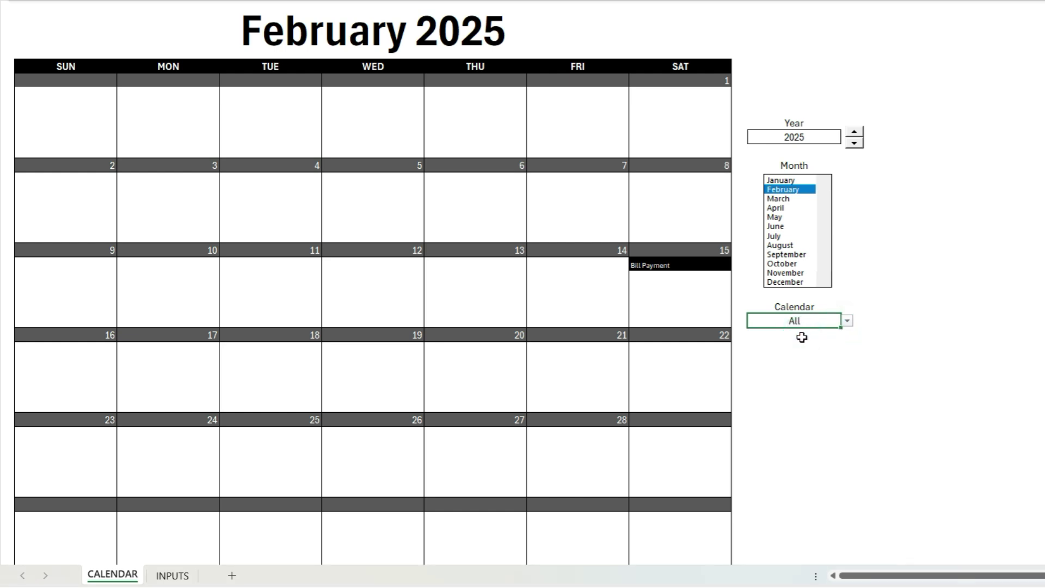